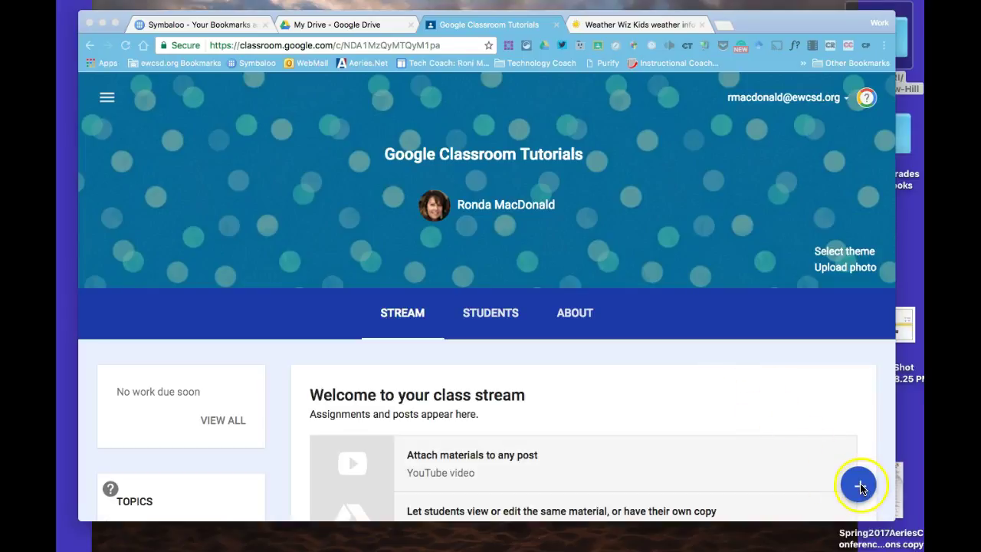
# Bring up the new-post options from the + button on the empty class stream
pyautogui.moveTo(861, 488)
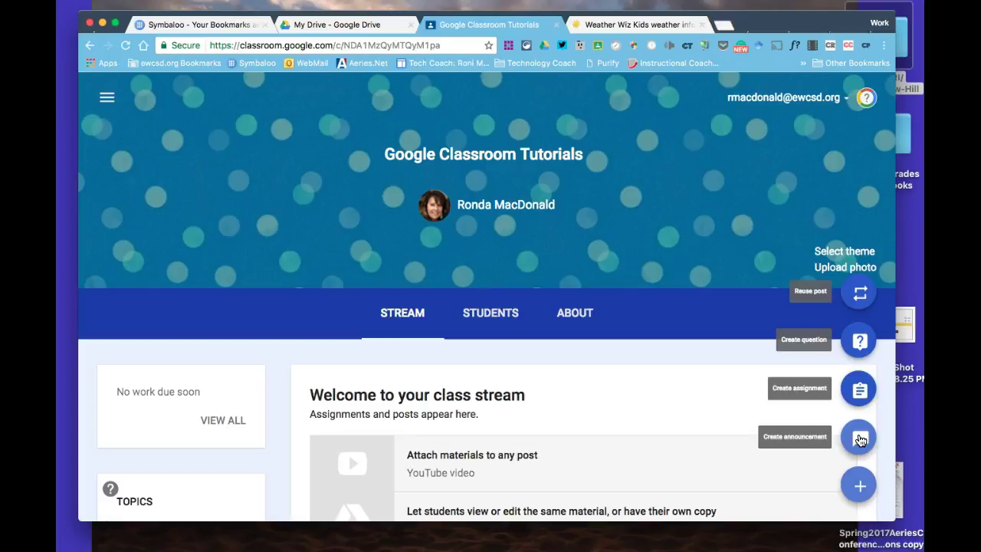
# Start a new announcement and paste in the precipitation activity directions
pyautogui.click(859, 437)
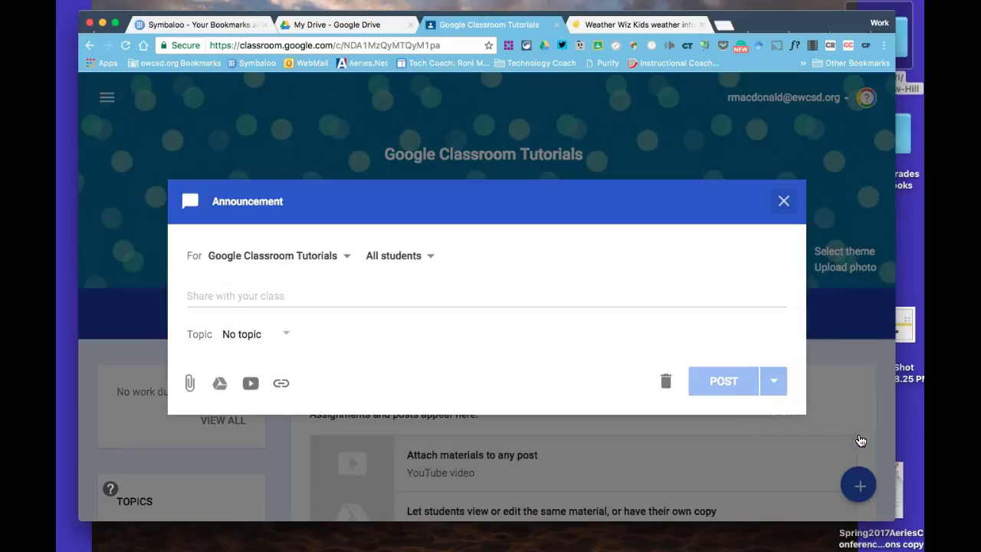
pyautogui.click(238, 295)
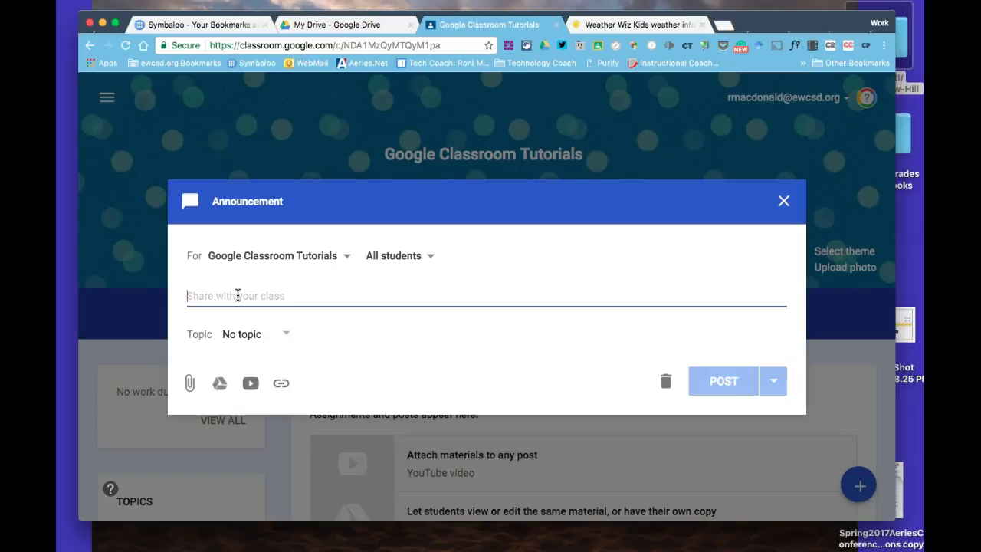
pyautogui.write('Check out the activity for precipitation. Be ready to discuss with the class.')
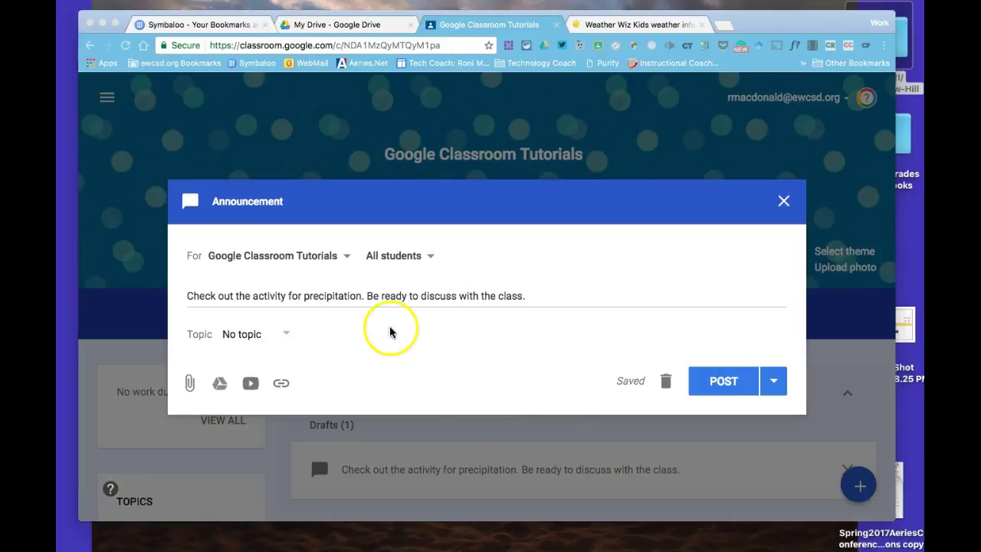
# Create a new topic named 'Science' for the announcement
pyautogui.click(285, 336)
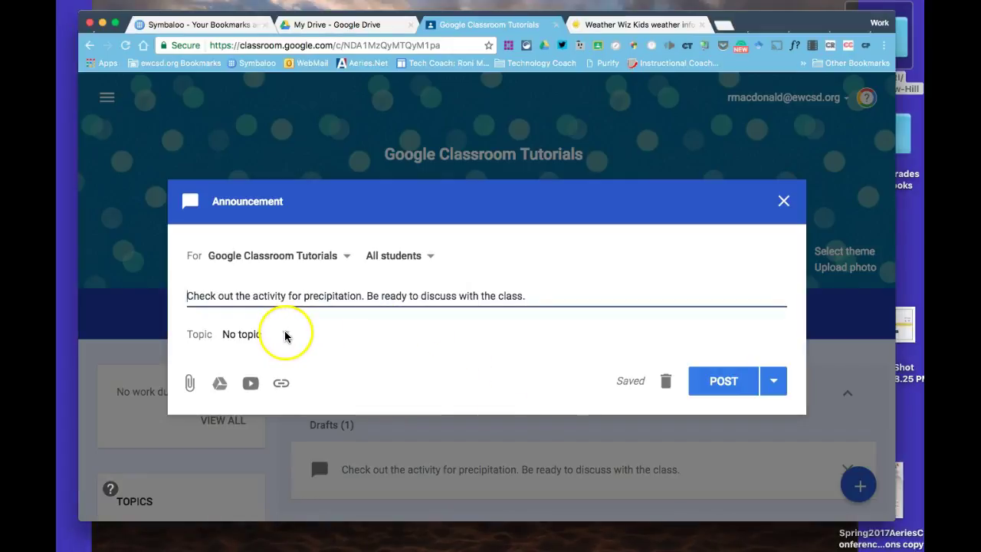
pyautogui.click(284, 334)
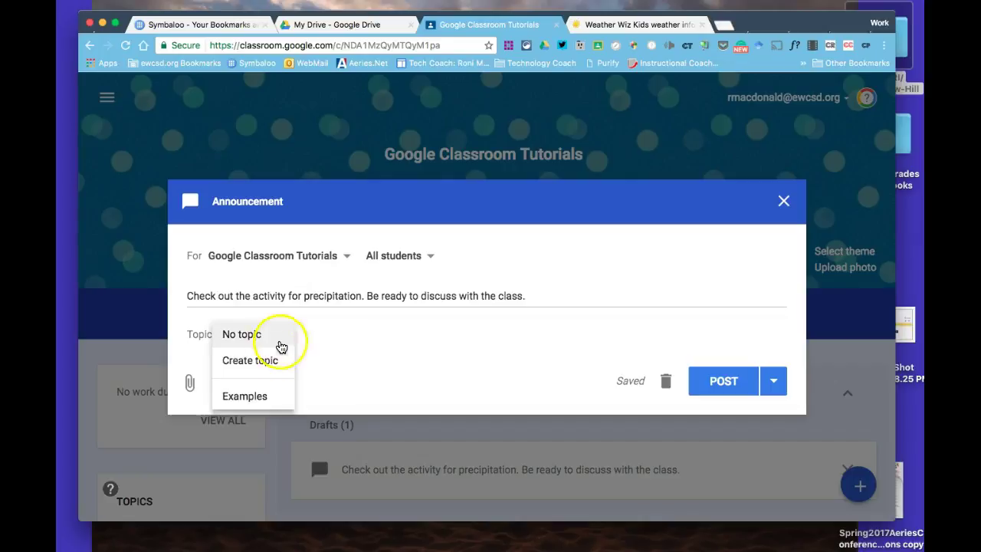
pyautogui.click(267, 358)
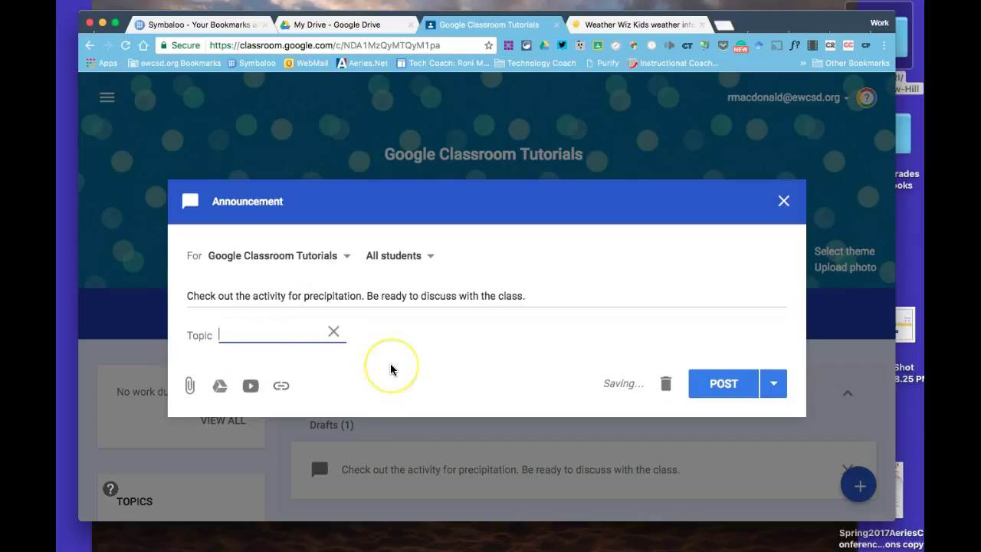
pyautogui.write('Science')
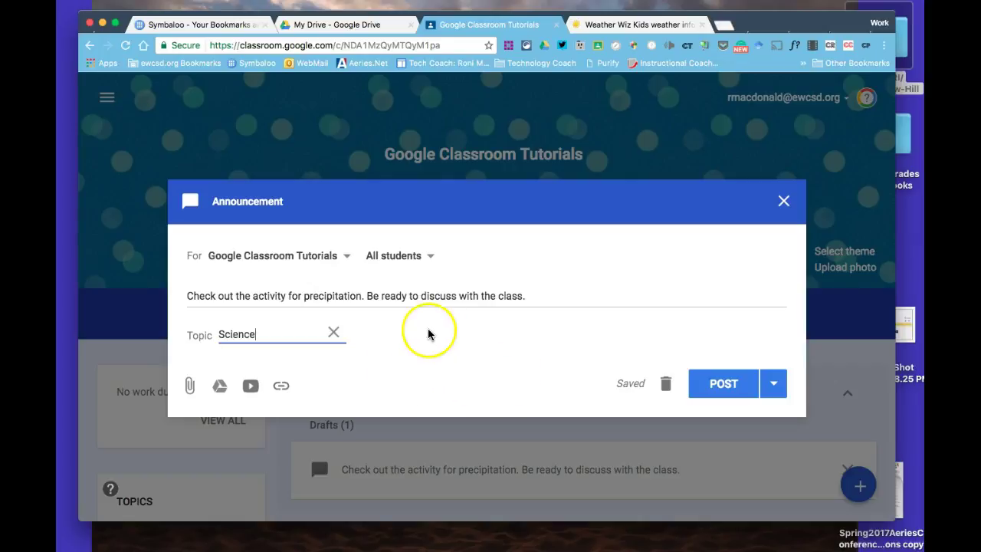
pyautogui.click(427, 334)
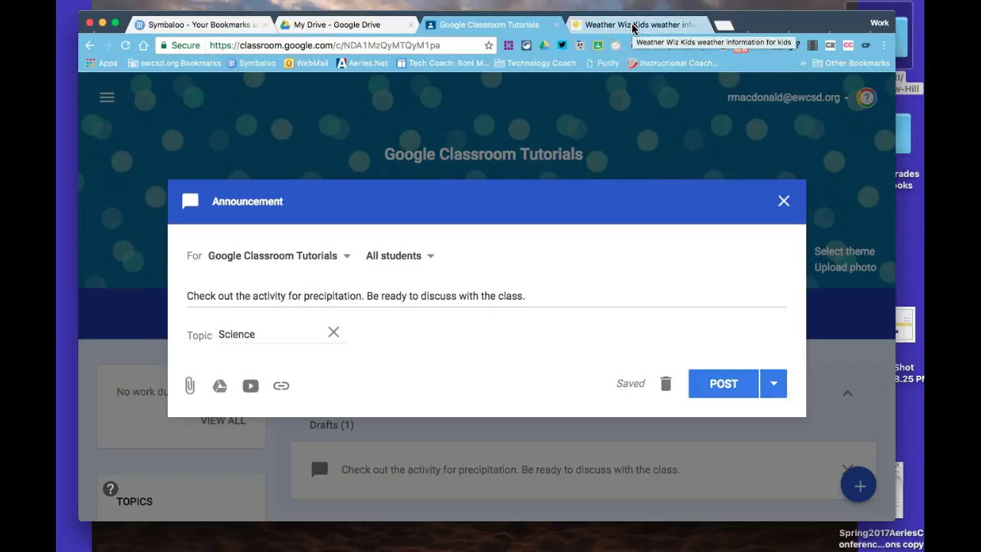
# Switch to the Weather Wiz Kids 'Make a Rain Gauge' page and select its web address
pyautogui.click(635, 25)
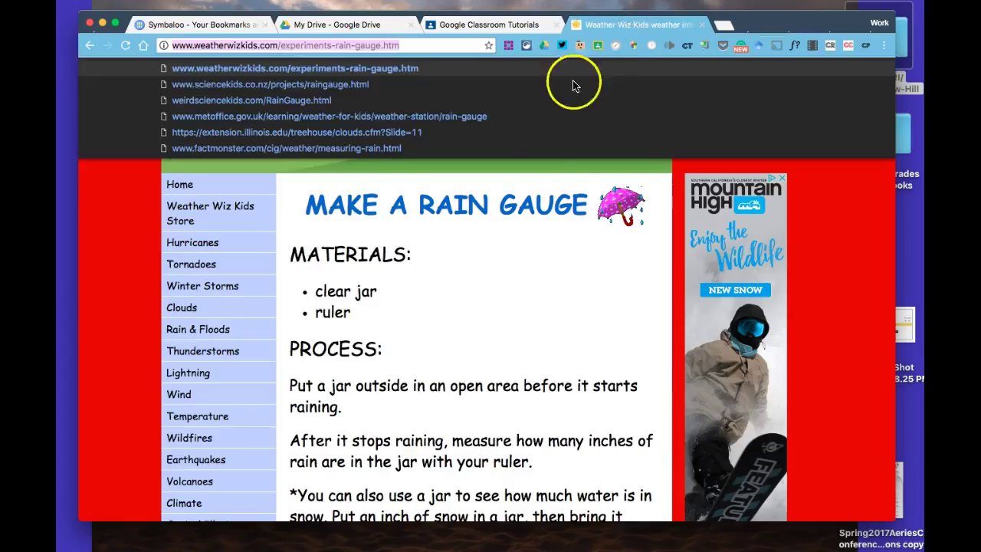
pyautogui.click(517, 260)
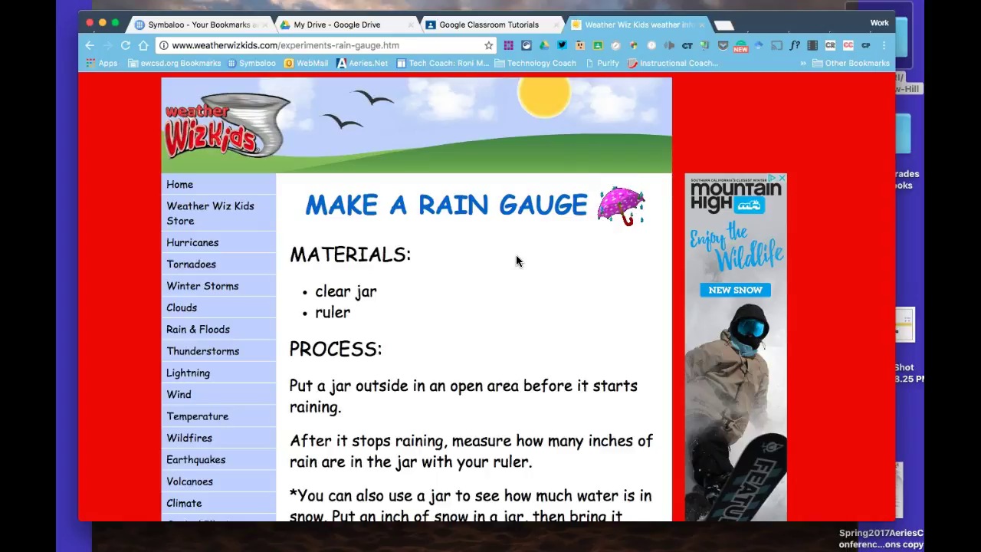
pyautogui.scroll(-4, 487, 276)
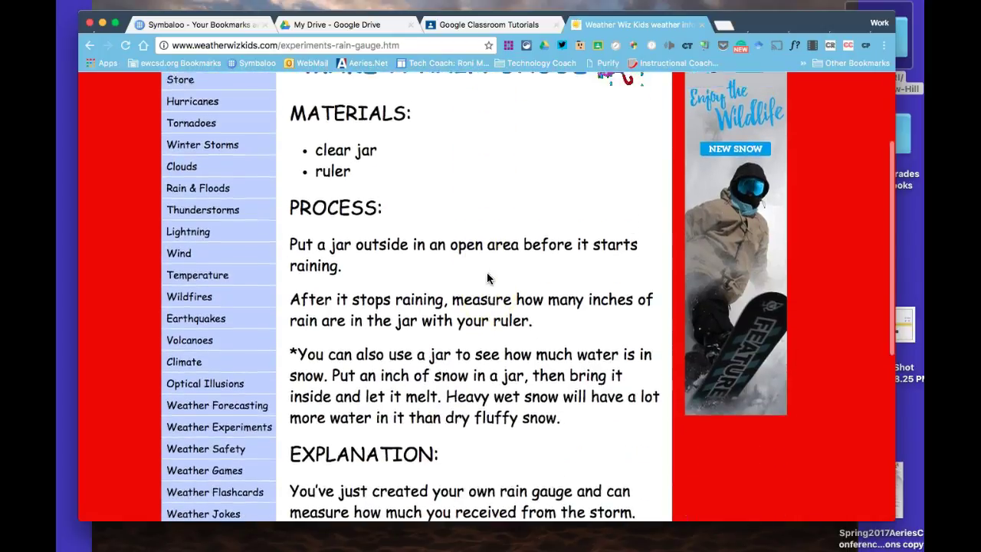
pyautogui.scroll(4, 488, 278)
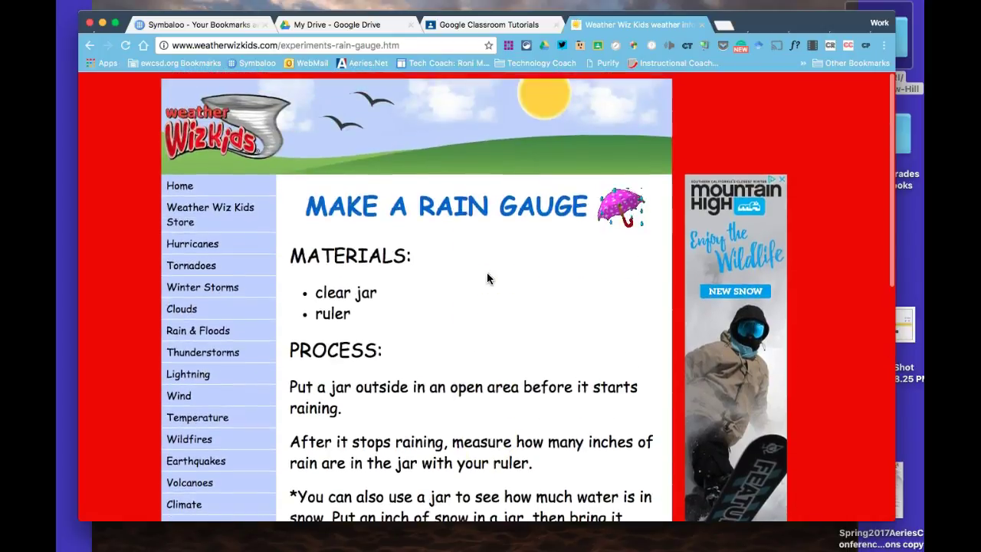
pyautogui.click(316, 45)
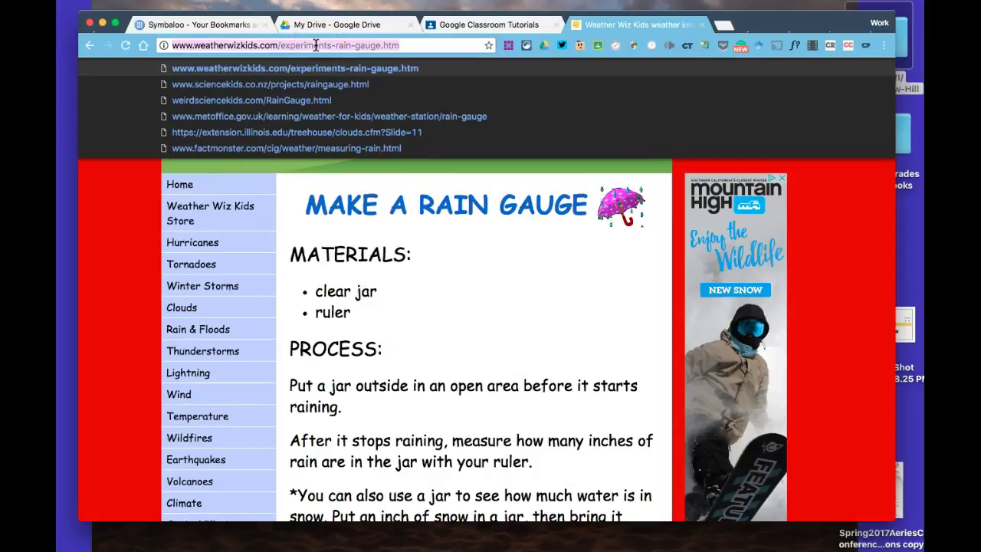
# Back in Classroom, attach the copied weatherwizkids rain-gauge URL to the announcement as a link
pyautogui.click(460, 29)
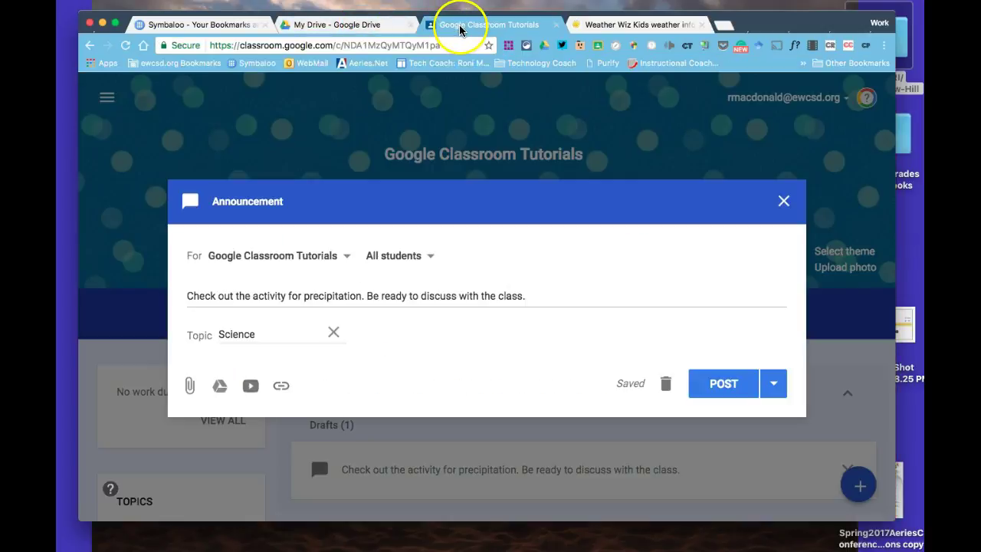
pyautogui.click(384, 356)
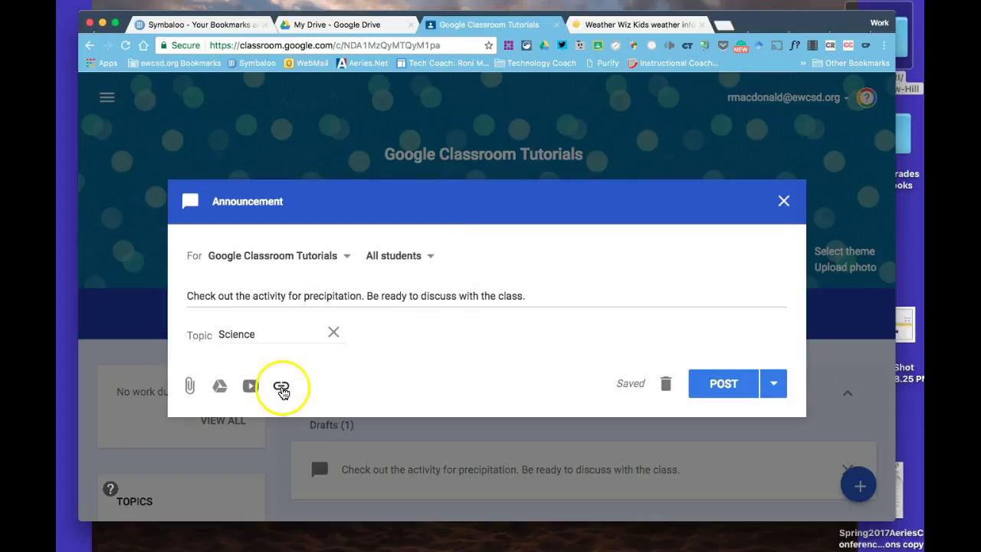
pyautogui.click(281, 387)
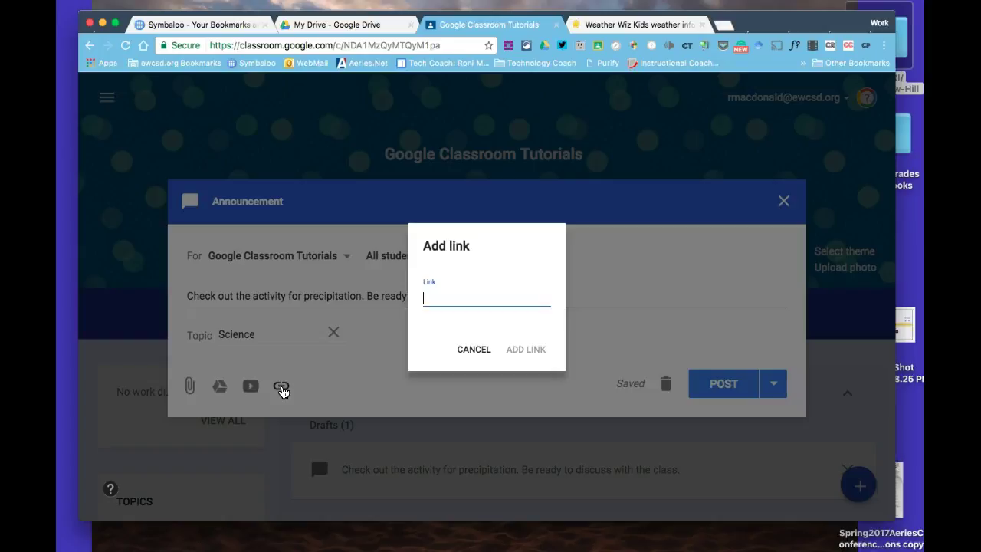
pyautogui.press('super+v')
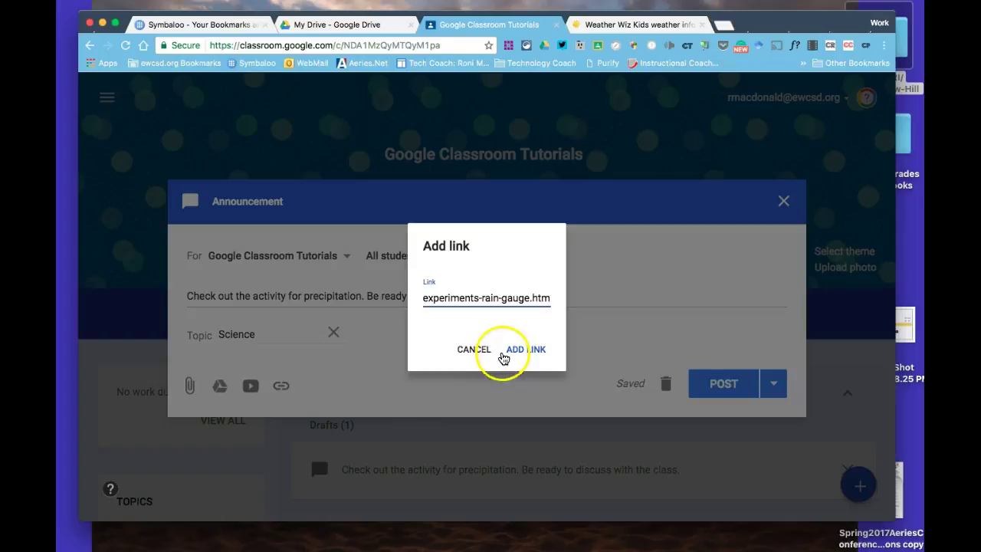
pyautogui.click(523, 350)
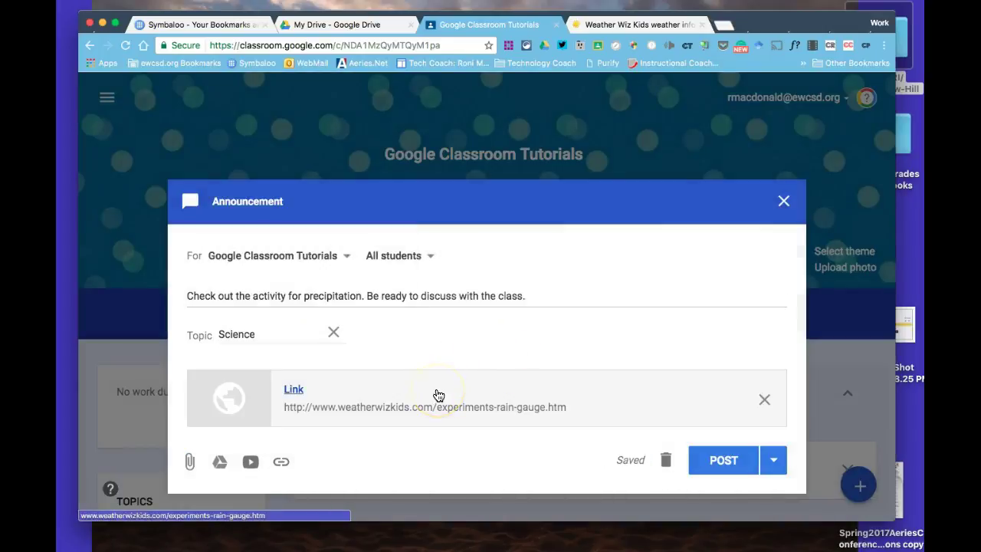
# Keep the audience as All students and post the announcement to the class stream
pyautogui.click(432, 257)
pyautogui.click(432, 257)
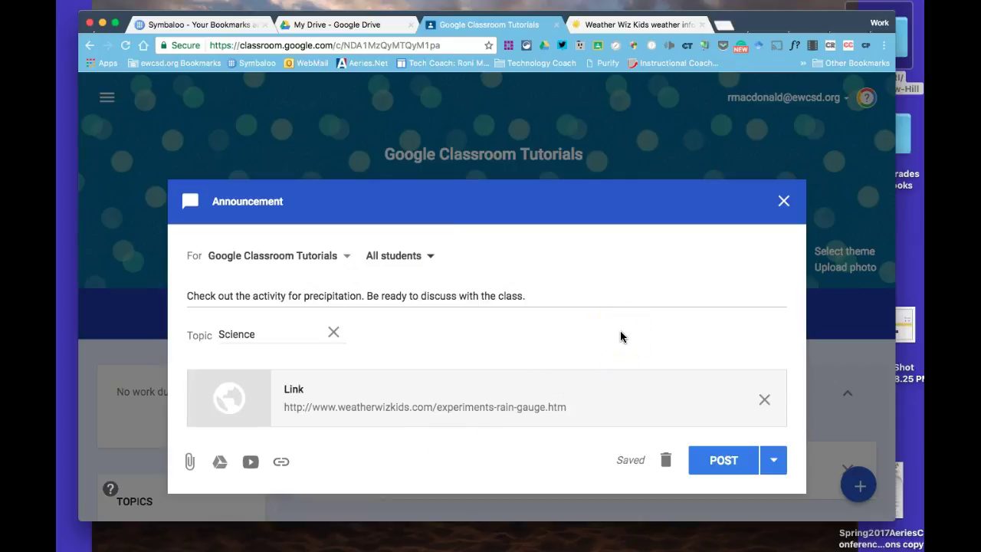
pyautogui.click(751, 444)
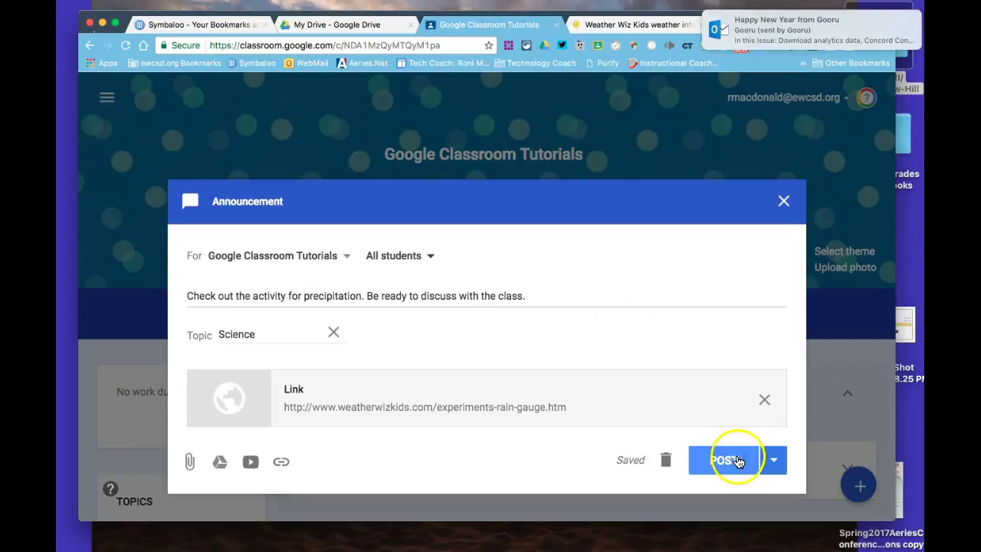
pyautogui.click(778, 459)
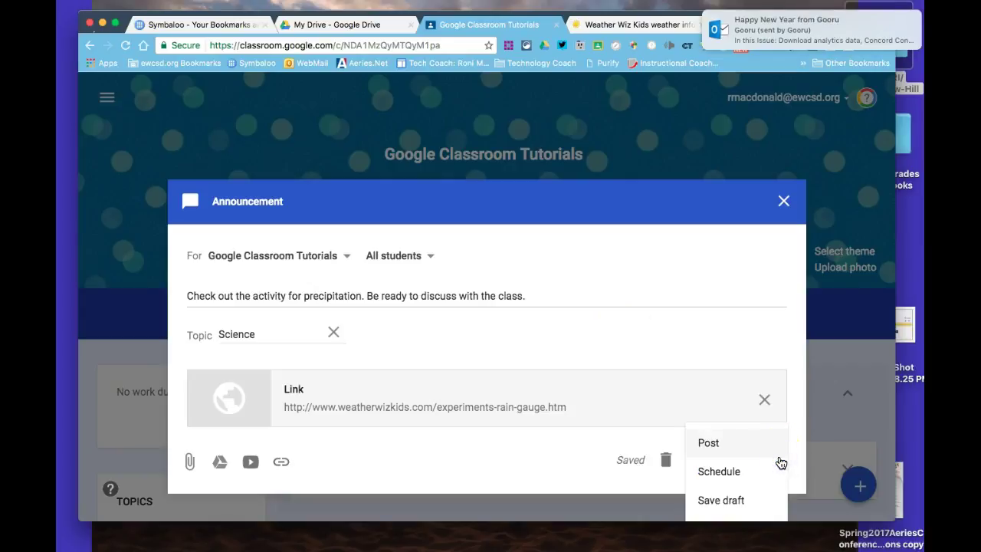
pyautogui.click(723, 441)
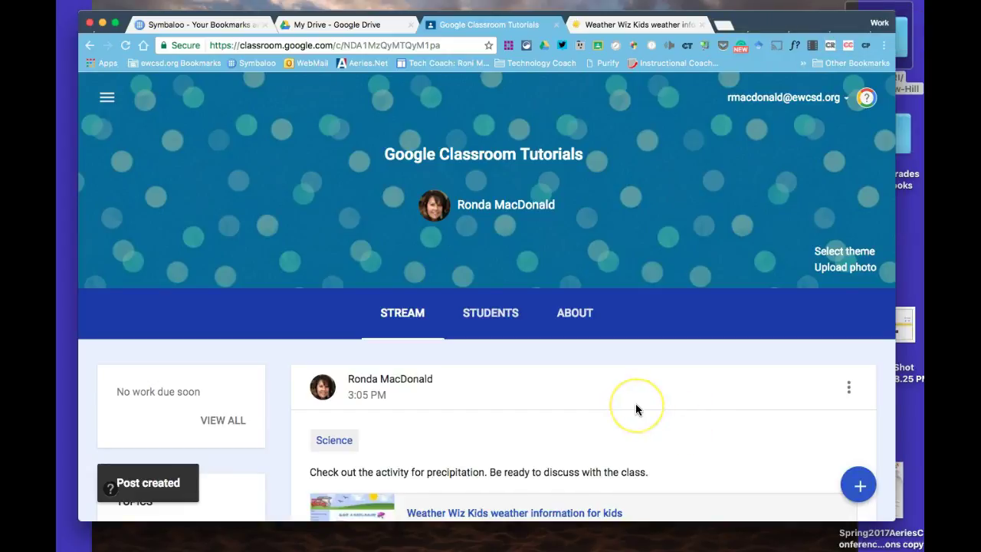
pyautogui.scroll(-3, 636, 403)
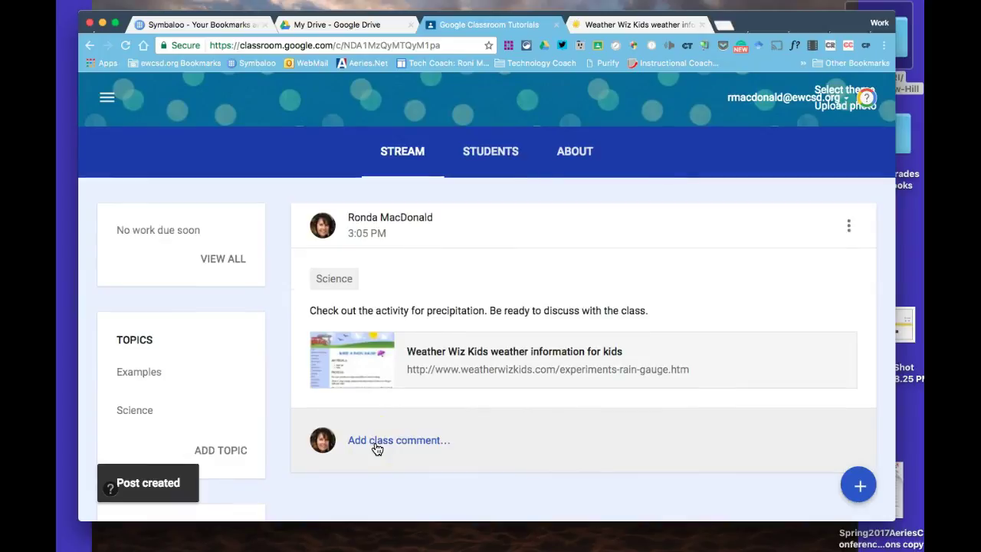
pyautogui.click(370, 452)
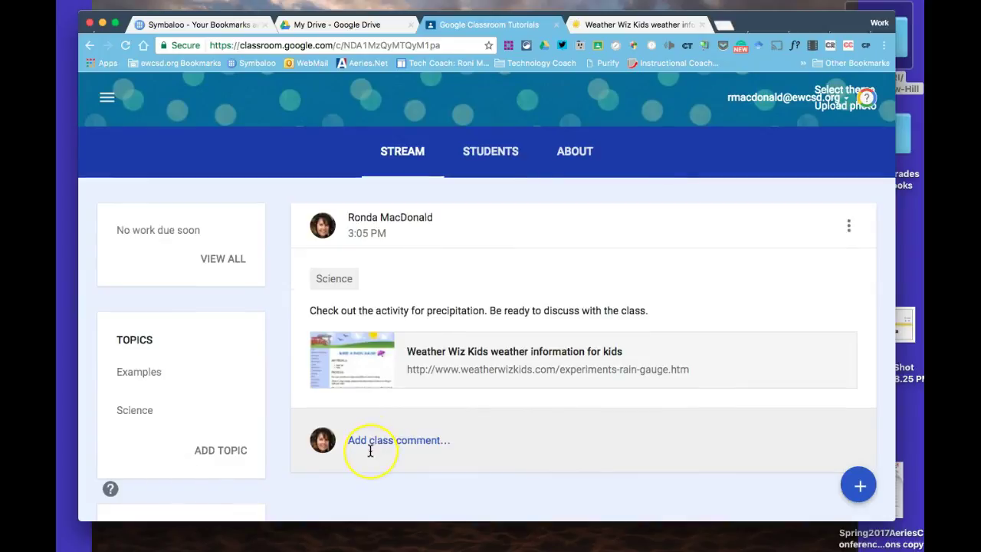
# View the class's Students page with its class code, then return to the stream
pyautogui.click(484, 153)
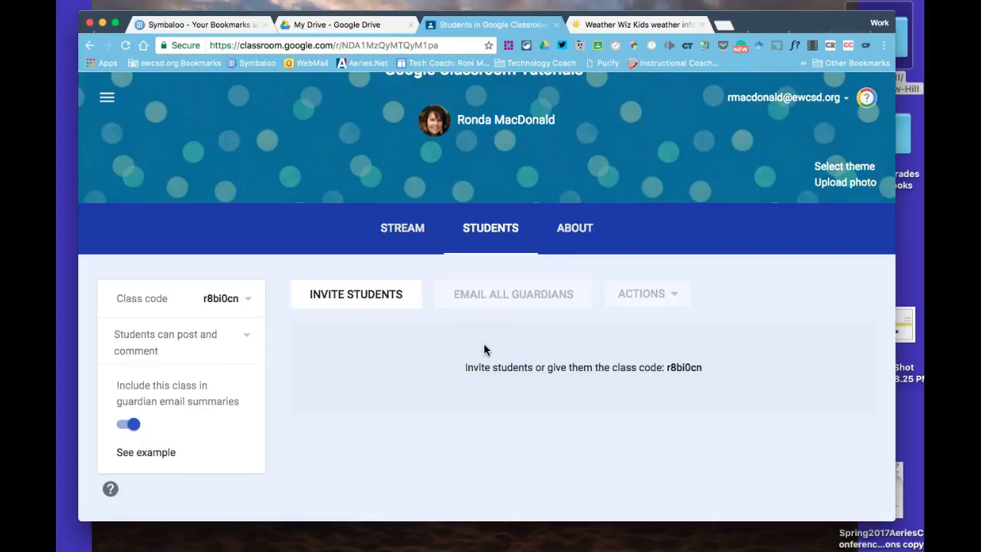
pyautogui.scroll(-1, 484, 349)
pyautogui.click(663, 351)
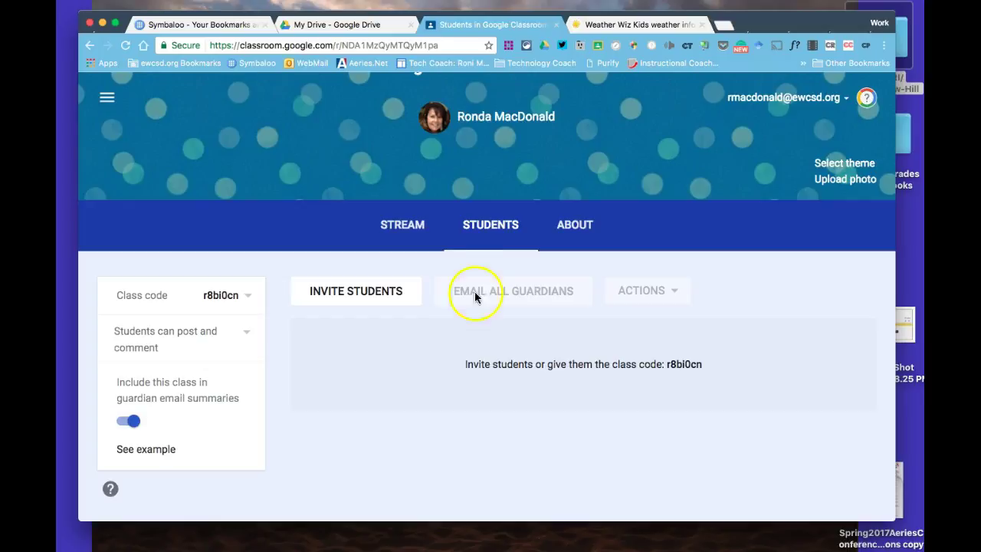
pyautogui.click(404, 225)
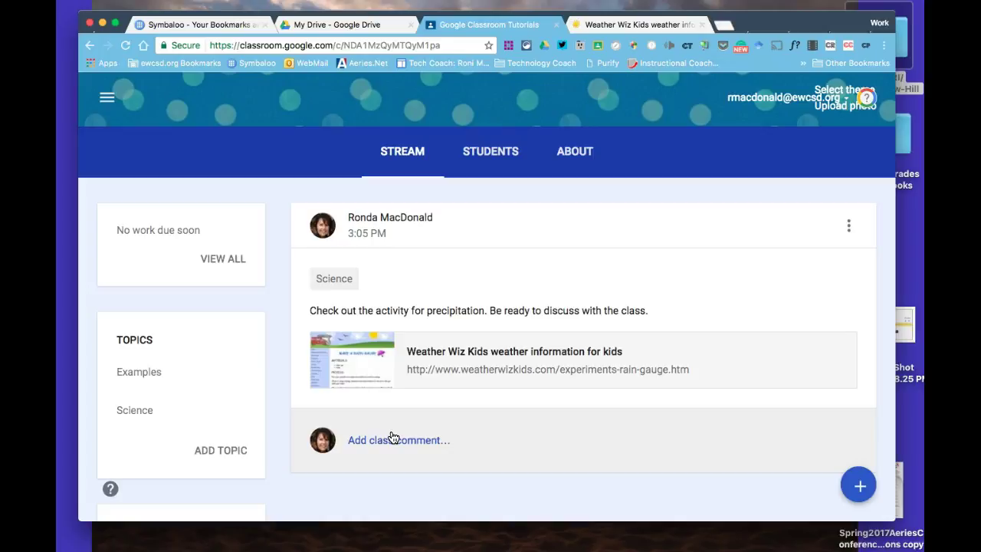
# Open an empty class comment box beneath the posted Science announcement
pyautogui.click(469, 414)
pyautogui.click(391, 460)
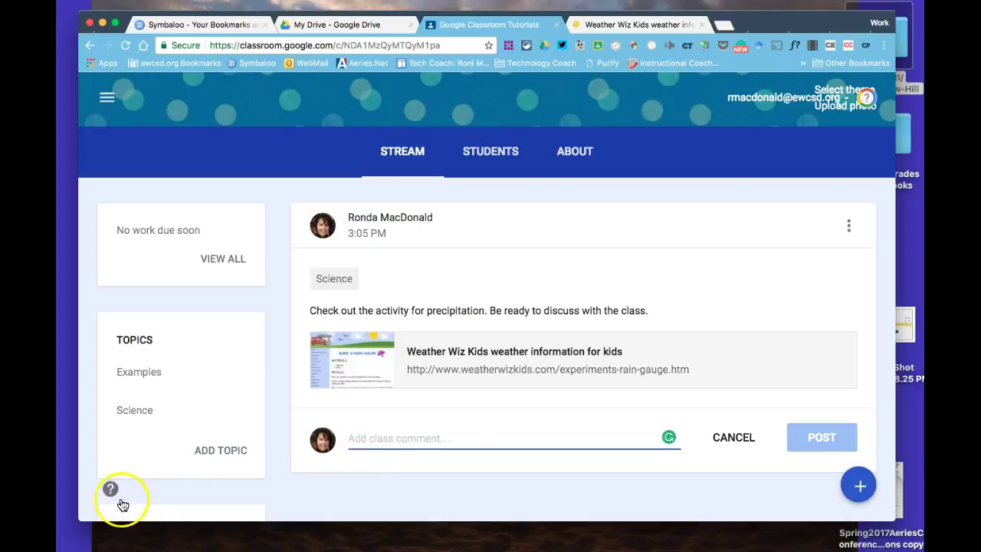